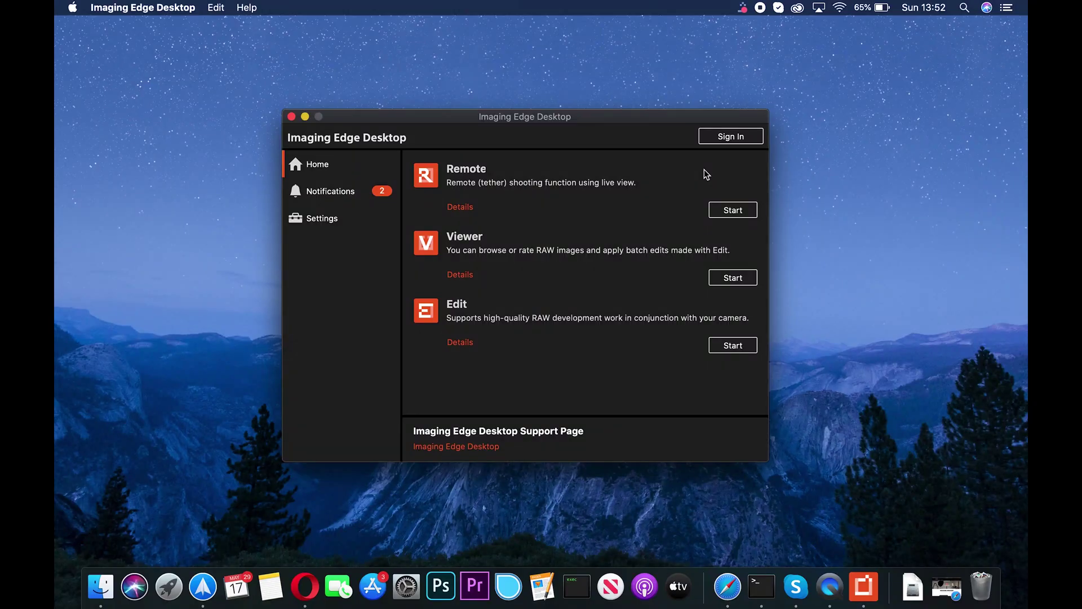
- Connect Imaging Edge Remote to the ILCE-6300 over USB and launch OBS with ./obs from Terminal
{"action": "left_click", "coordinate": [733, 209]}
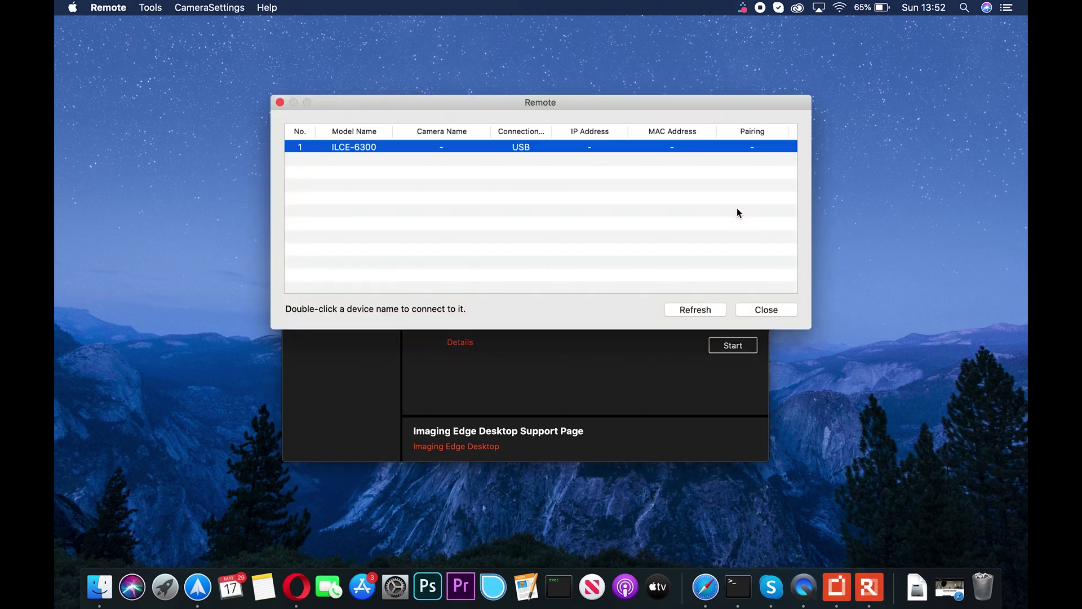
{"action": "double_click", "coordinate": [371, 147]}
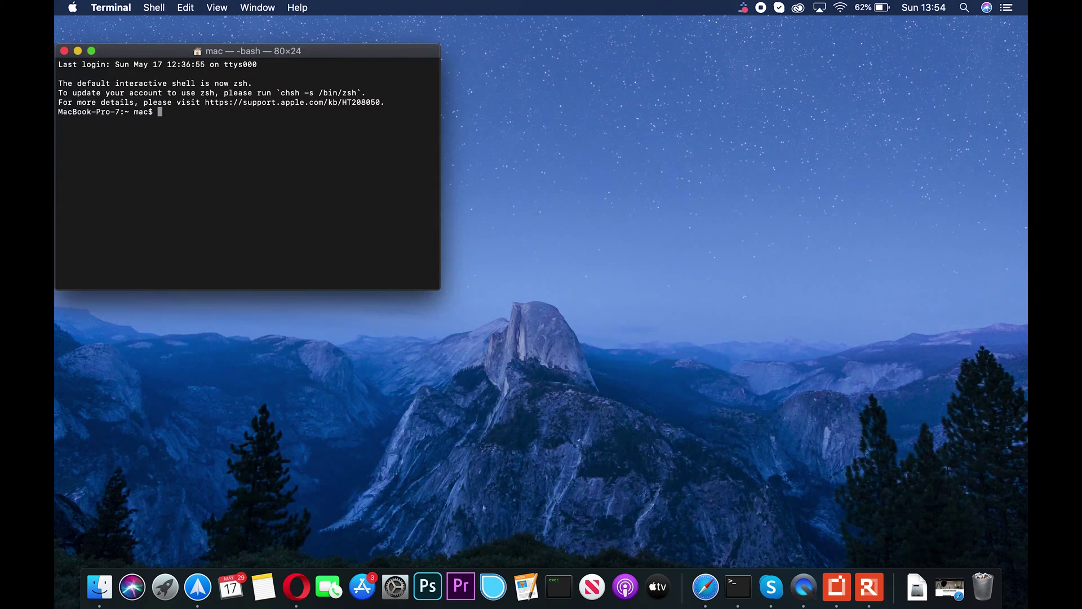
{"action": "type", "text": "cd Documents/obs-studio cd build/rundir/RelWithDebInfo/bin ./obs"}
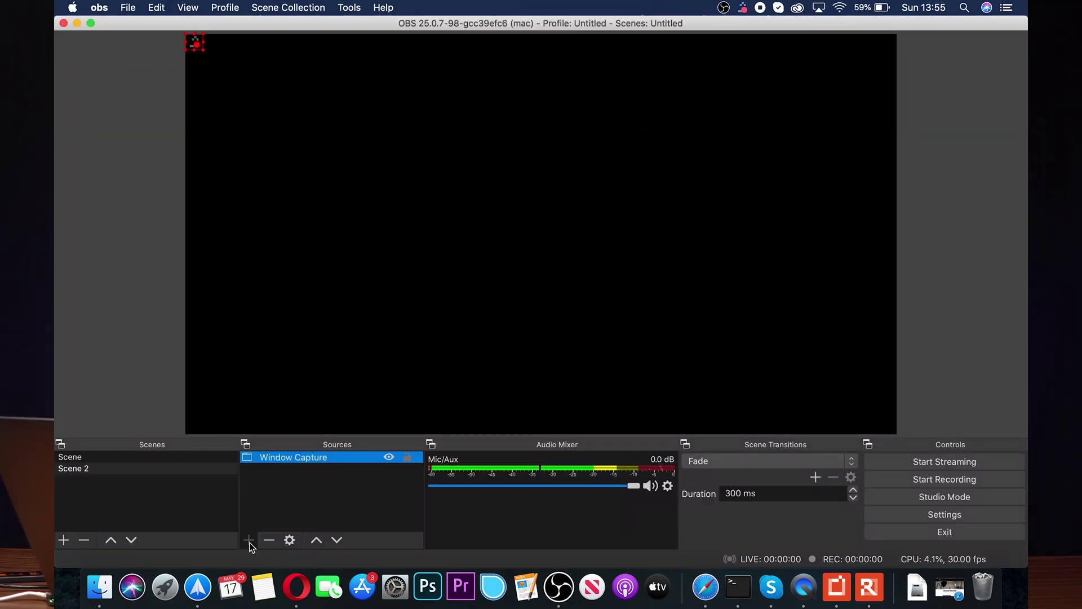
- Add Window Capture 2, whose window list doesn't yet offer the Remote live view
{"action": "left_click", "coordinate": [249, 540]}
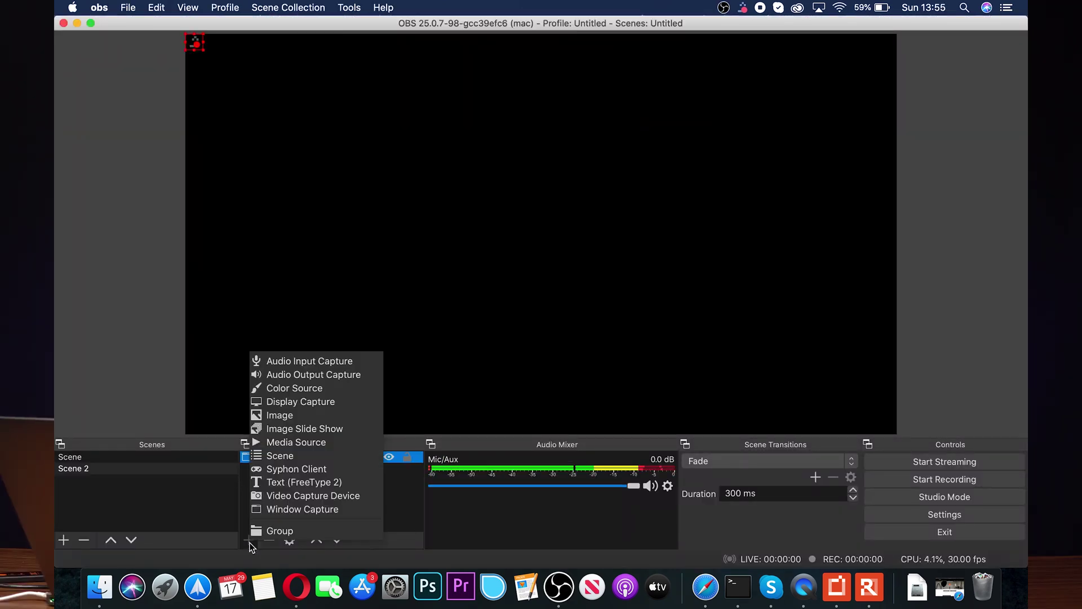
{"action": "left_click", "coordinate": [290, 509]}
{"action": "left_click", "coordinate": [620, 225]}
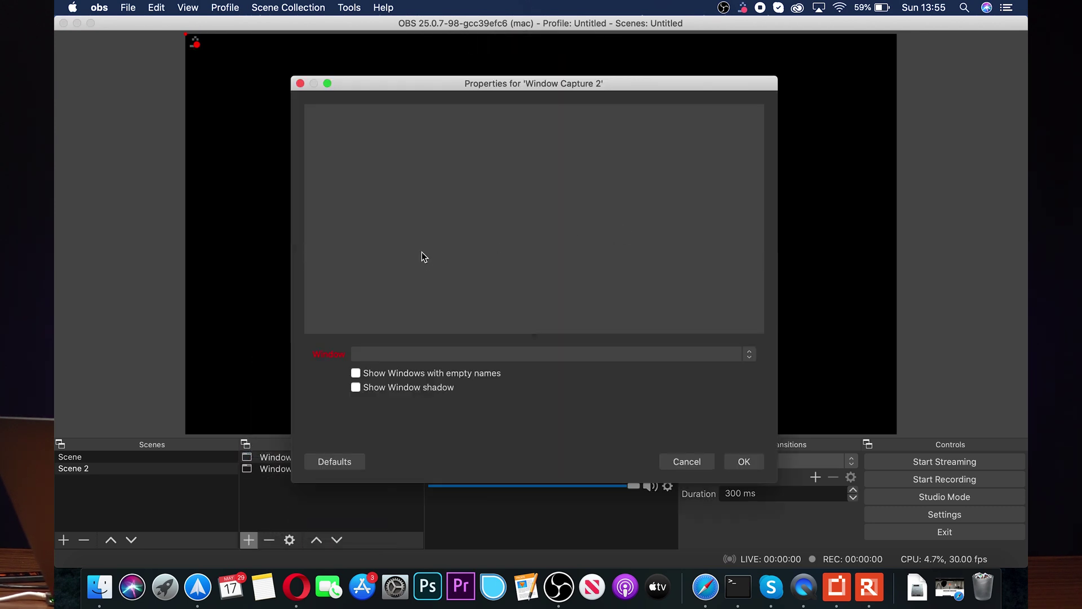
{"action": "left_click", "coordinate": [489, 353]}
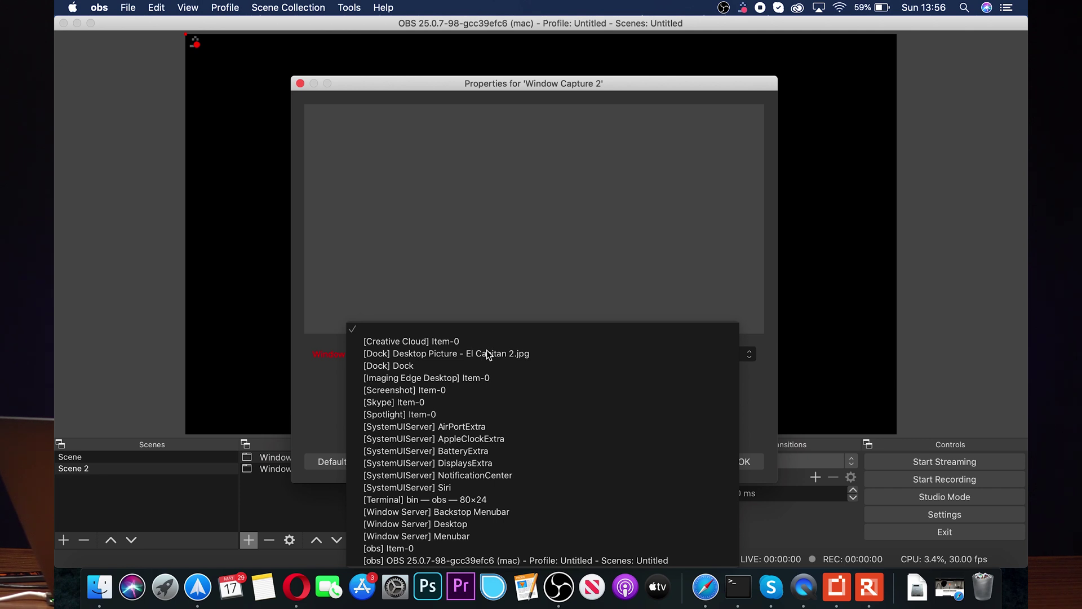
{"action": "left_click", "coordinate": [325, 392]}
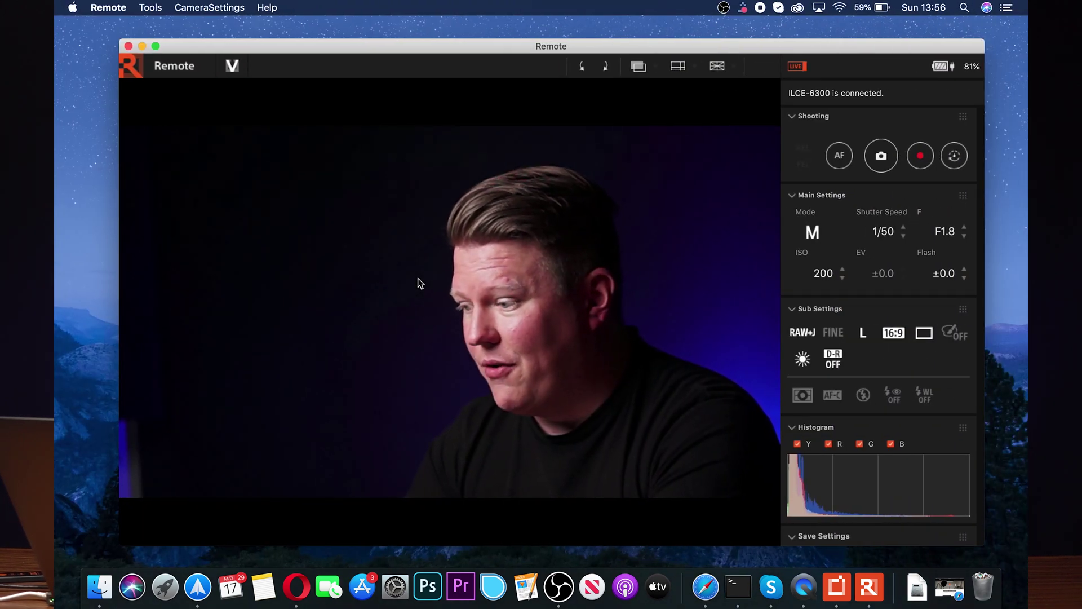
- Move the Remote live view window left and back right, then return to OBS
{"action": "left_click_drag", "start_coordinate": [567, 48], "coordinate": [54, 63]}
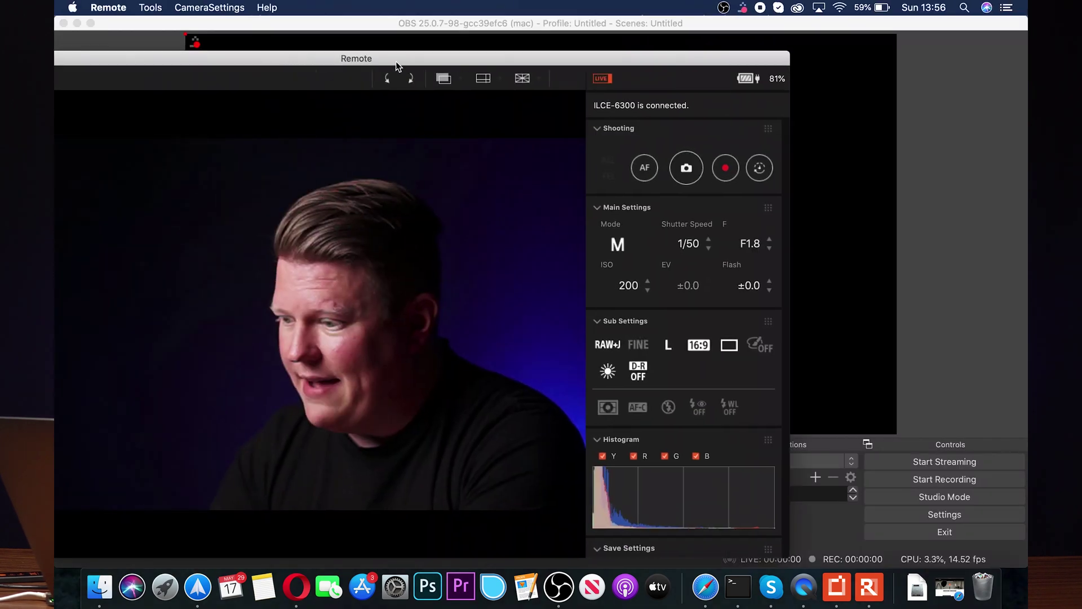
{"action": "left_click_drag", "start_coordinate": [396, 62], "coordinate": [600, 49]}
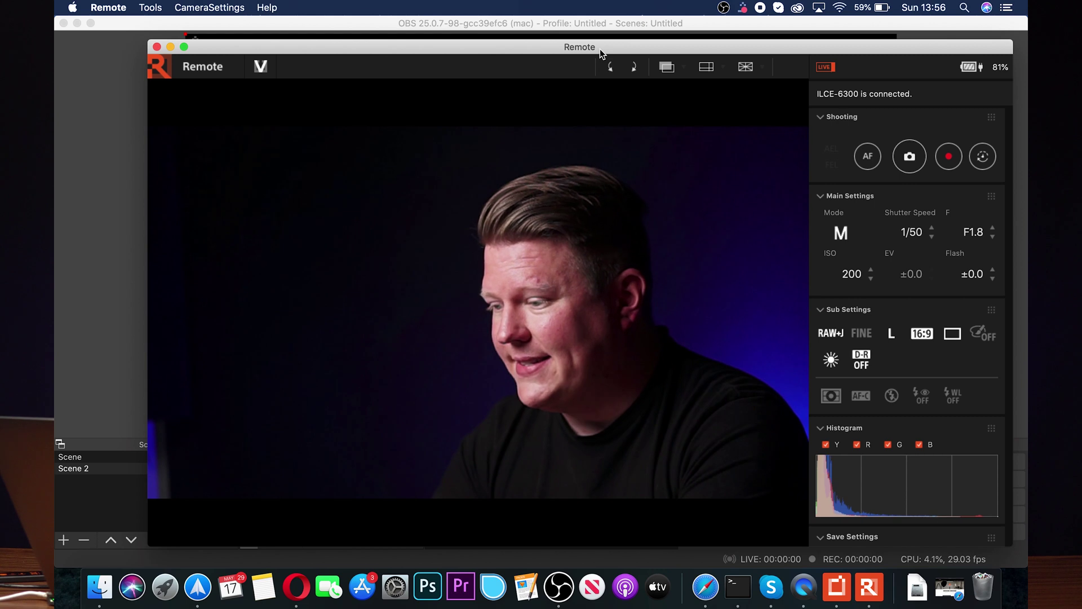
{"action": "left_click", "coordinate": [561, 25]}
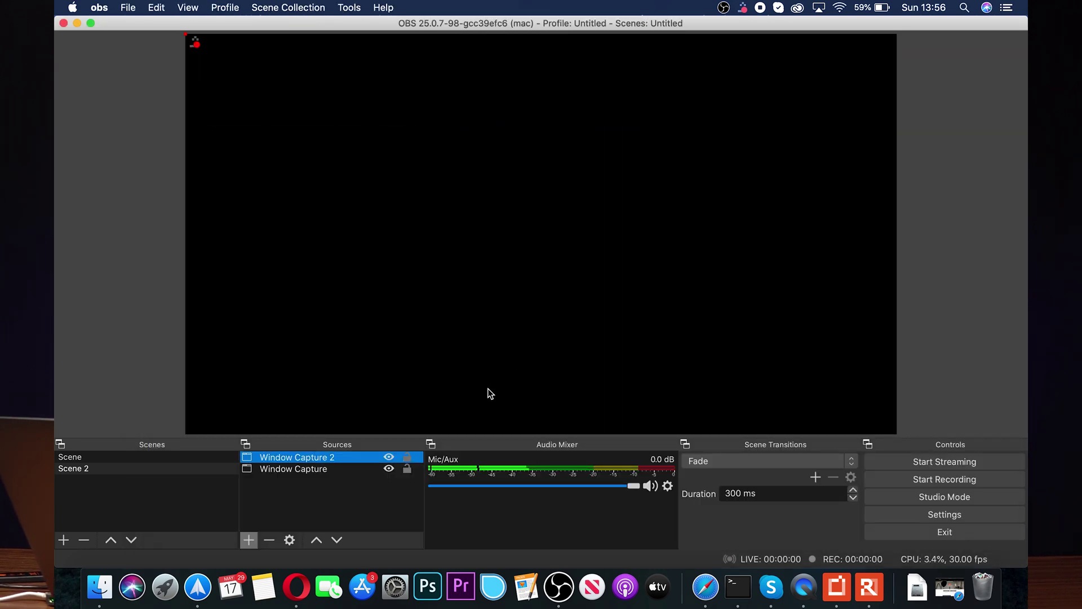
- Add Window Capture 3 capturing the [Remote] Remote window to show the camera live view
{"action": "left_click", "coordinate": [249, 539]}
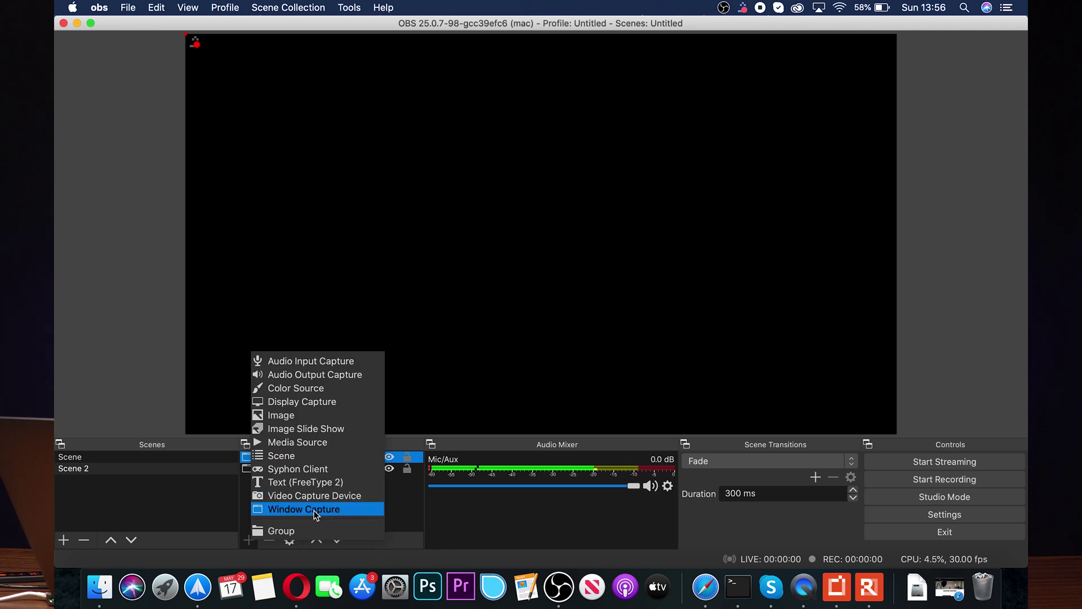
{"action": "left_click", "coordinate": [314, 512]}
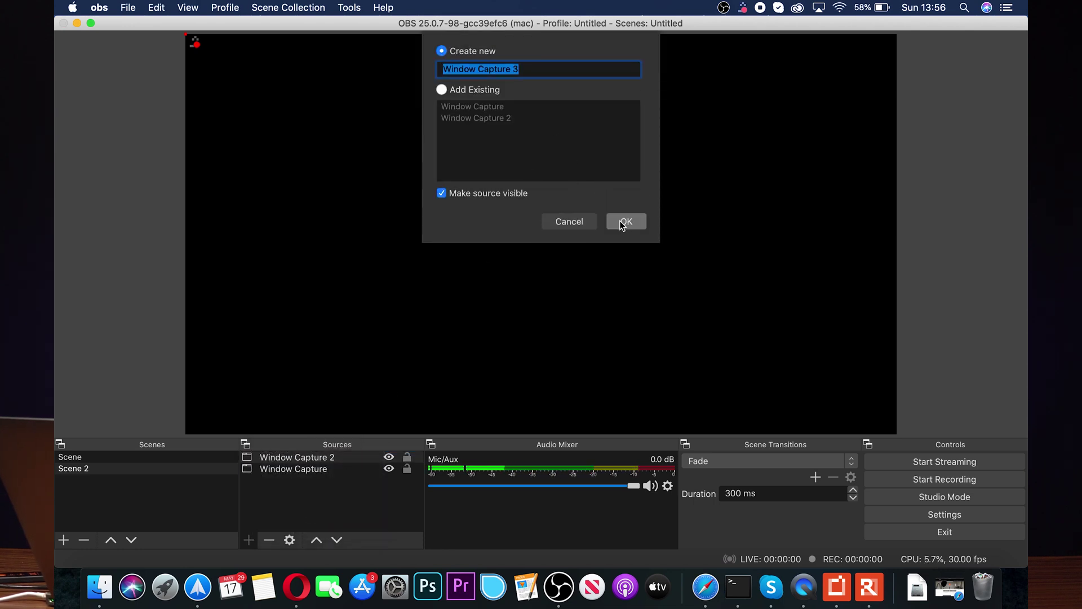
{"action": "left_click", "coordinate": [621, 223]}
{"action": "left_click", "coordinate": [434, 354]}
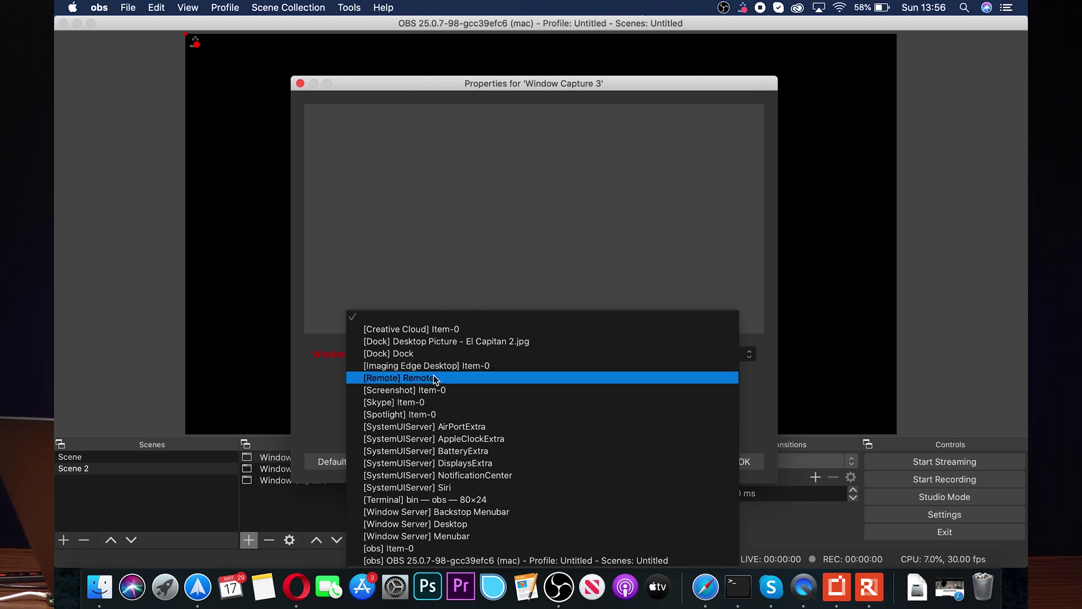
{"action": "left_click", "coordinate": [379, 378]}
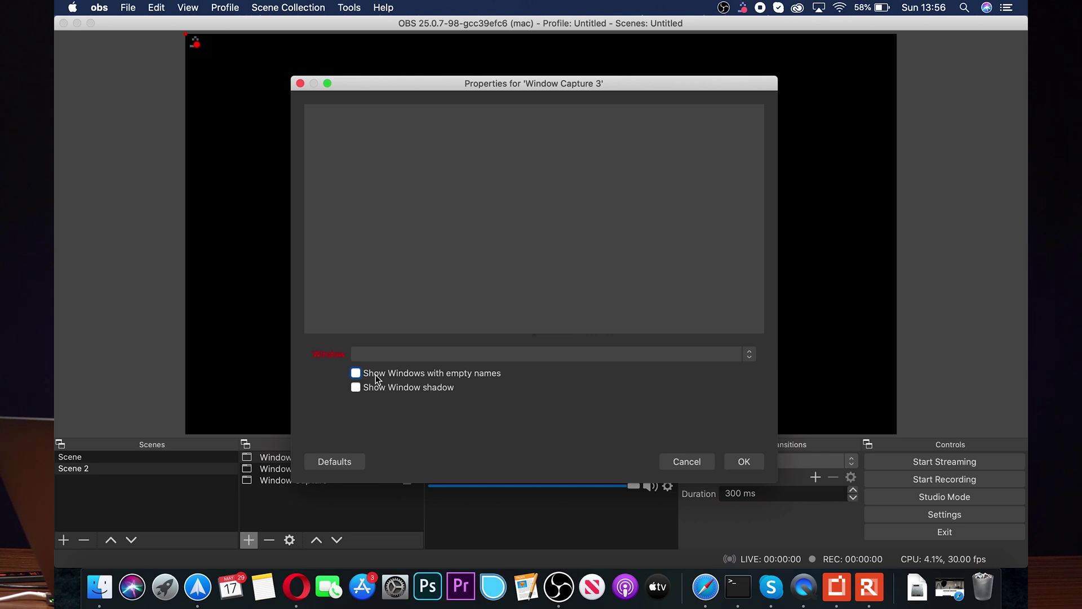
{"action": "left_click", "coordinate": [451, 356]}
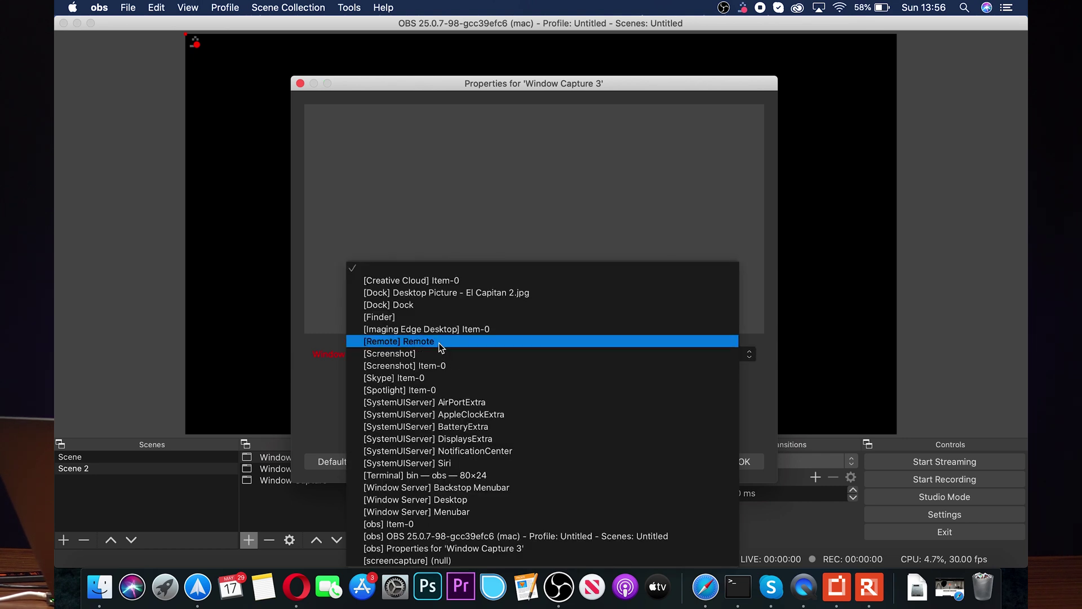
{"action": "left_click", "coordinate": [445, 343]}
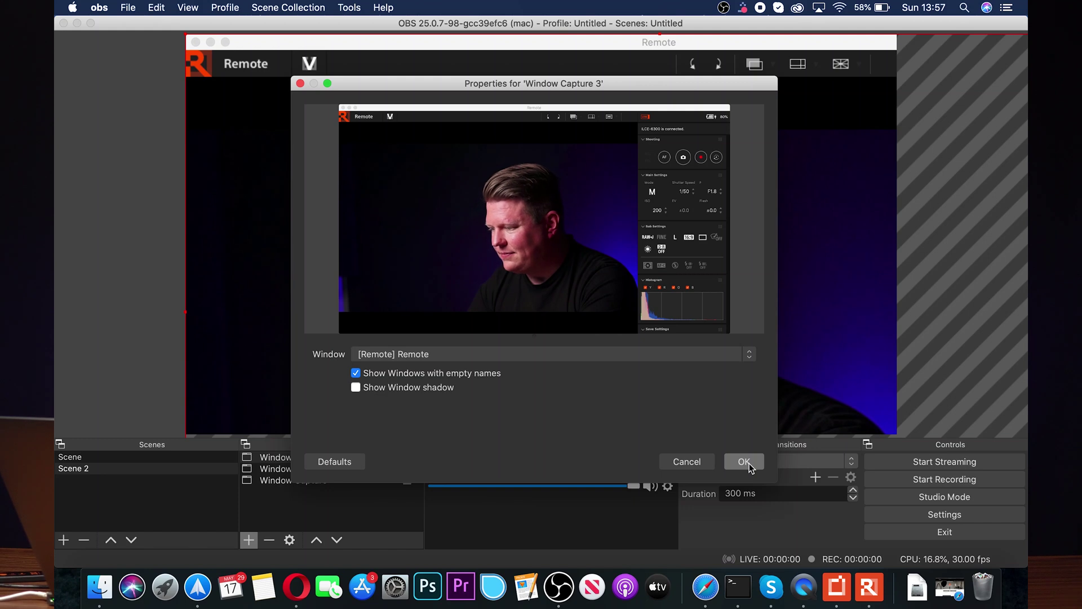
{"action": "left_click", "coordinate": [745, 460]}
- Position Window Capture 3 on the canvas, crop off its title bar and toolbar, and enlarge it
{"action": "left_click_drag", "start_coordinate": [187, 36], "coordinate": [551, 325]}
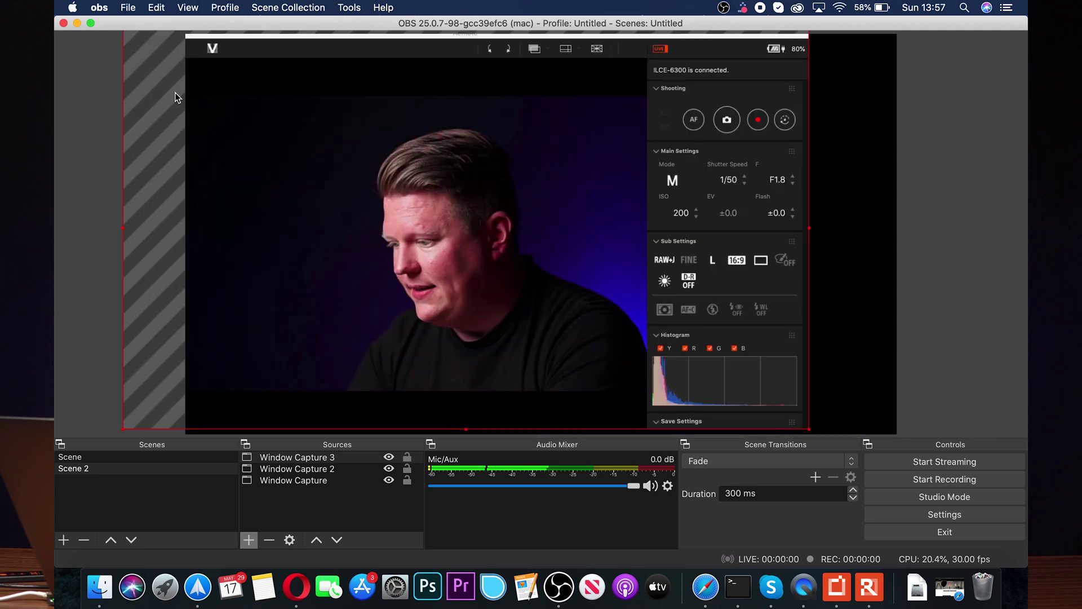
{"action": "left_click_drag", "start_coordinate": [175, 92], "coordinate": [221, 70]}
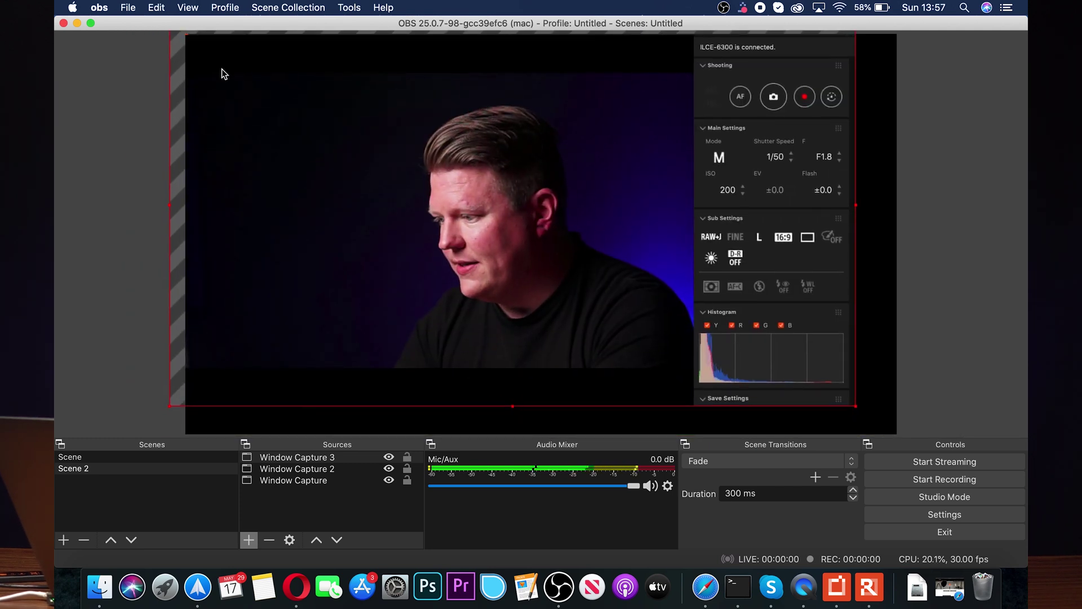
{"action": "left_click_drag", "start_coordinate": [856, 405], "coordinate": [712, 385]}
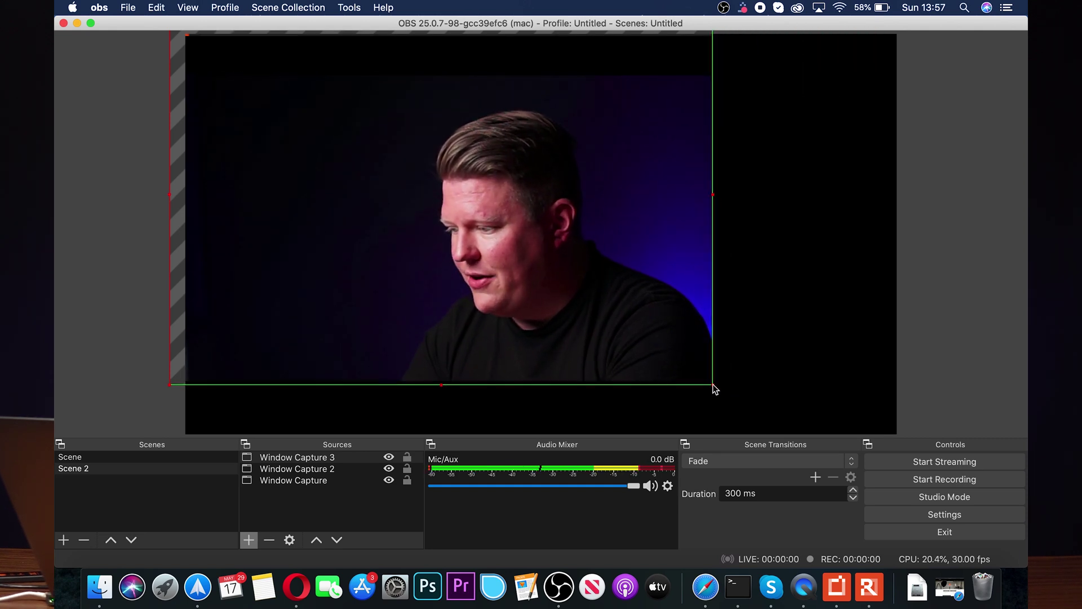
{"action": "left_click_drag", "start_coordinate": [602, 226], "coordinate": [633, 275]}
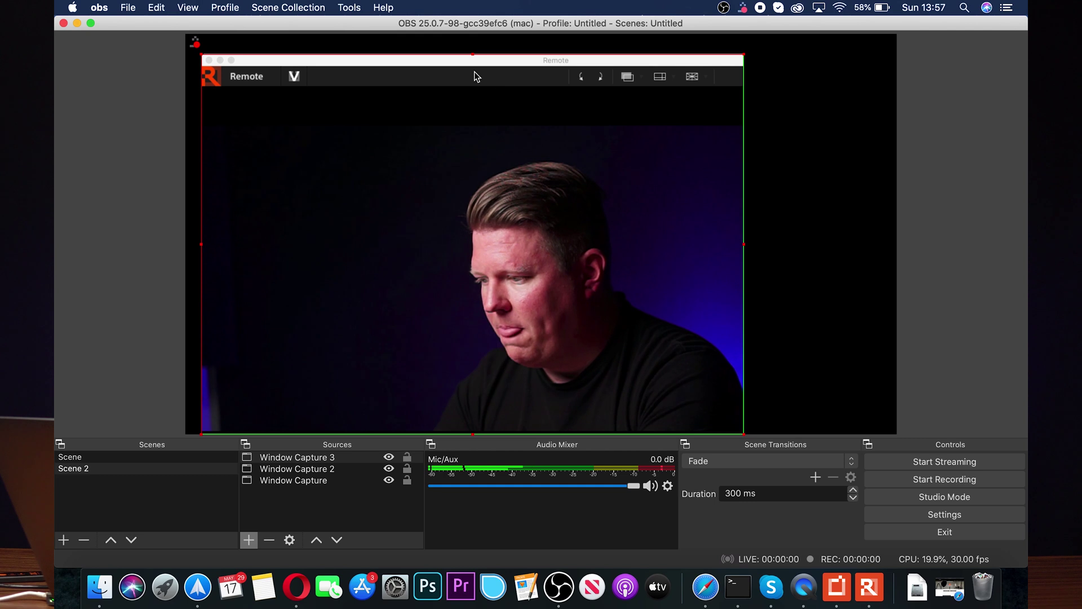
{"action": "left_click_drag", "start_coordinate": [473, 57], "coordinate": [494, 127]}
{"action": "left_click_drag", "start_coordinate": [730, 348], "coordinate": [896, 433]}
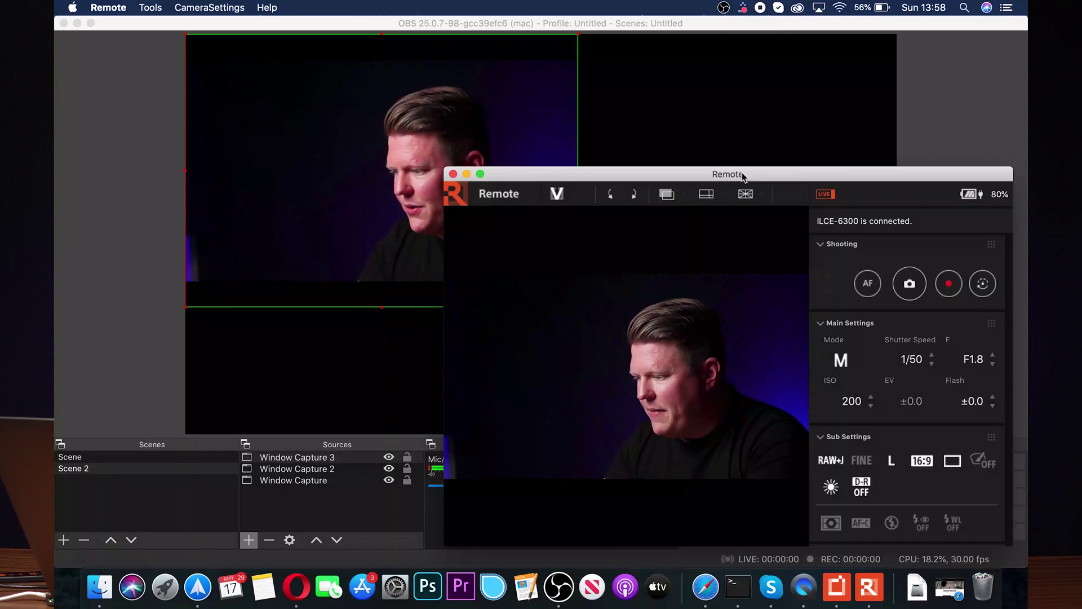
- Move the Remote window to the top-left and enlarge it to fill the screen
{"action": "left_click_drag", "start_coordinate": [742, 171], "coordinate": [677, 210]}
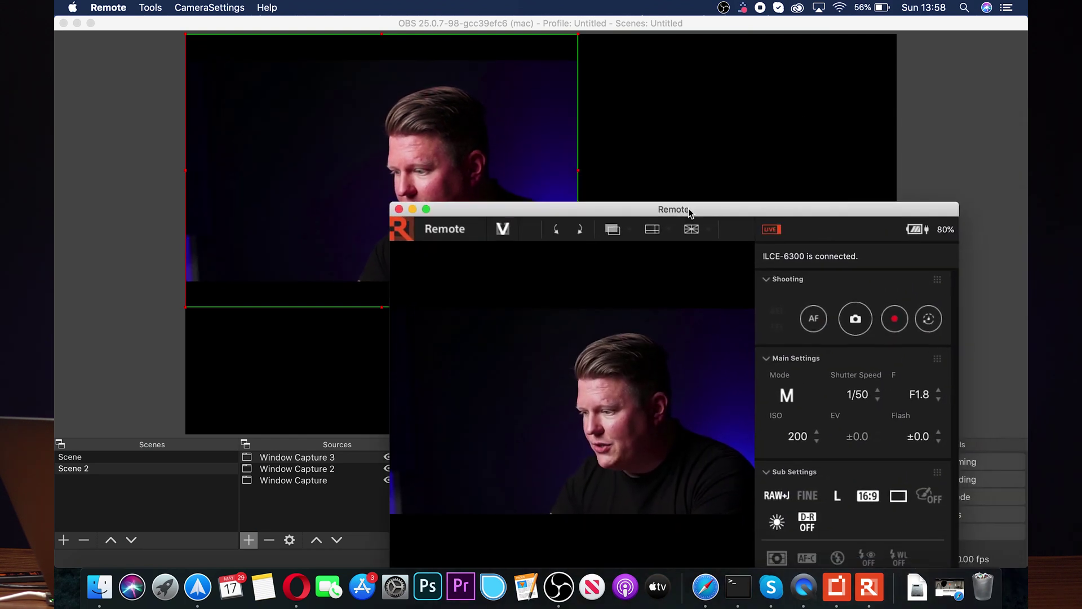
{"action": "left_click", "coordinate": [683, 28]}
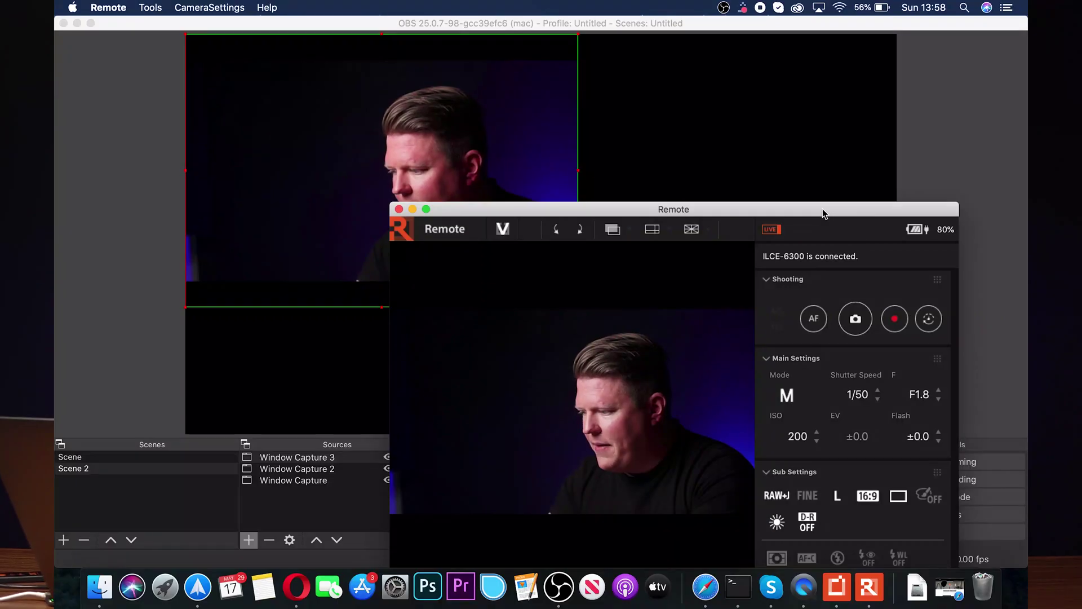
{"action": "left_click_drag", "start_coordinate": [821, 208], "coordinate": [493, 7]}
{"action": "left_click_drag", "start_coordinate": [625, 395], "coordinate": [1024, 606]}
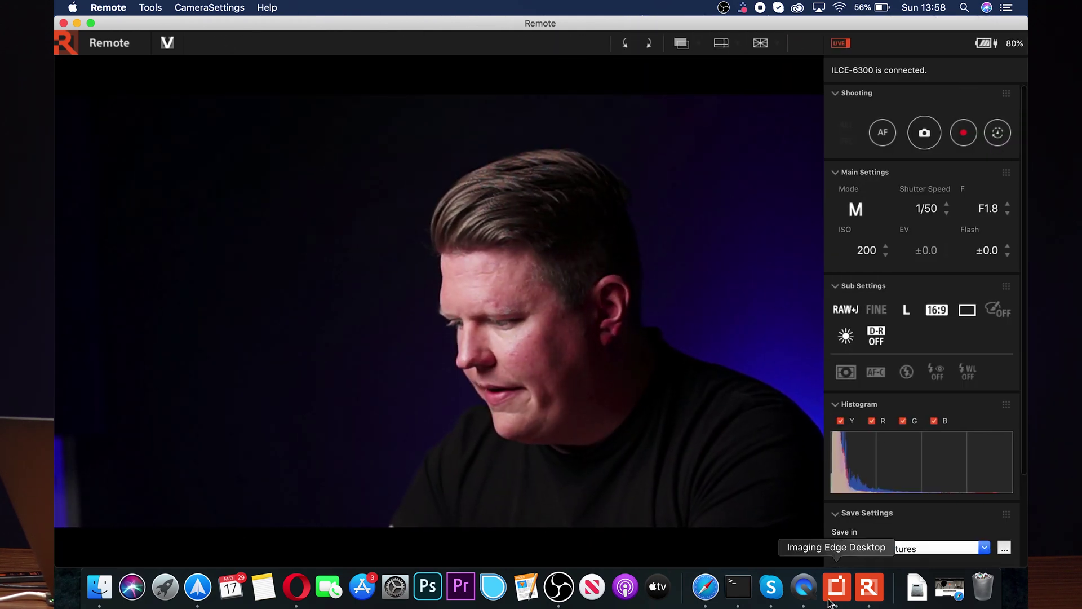
- Move and resize Window Capture 3 by its corner handles so the larger live view covers the canvas
{"action": "left_click", "coordinate": [559, 586]}
{"action": "left_click_drag", "start_coordinate": [618, 359], "coordinate": [648, 324]}
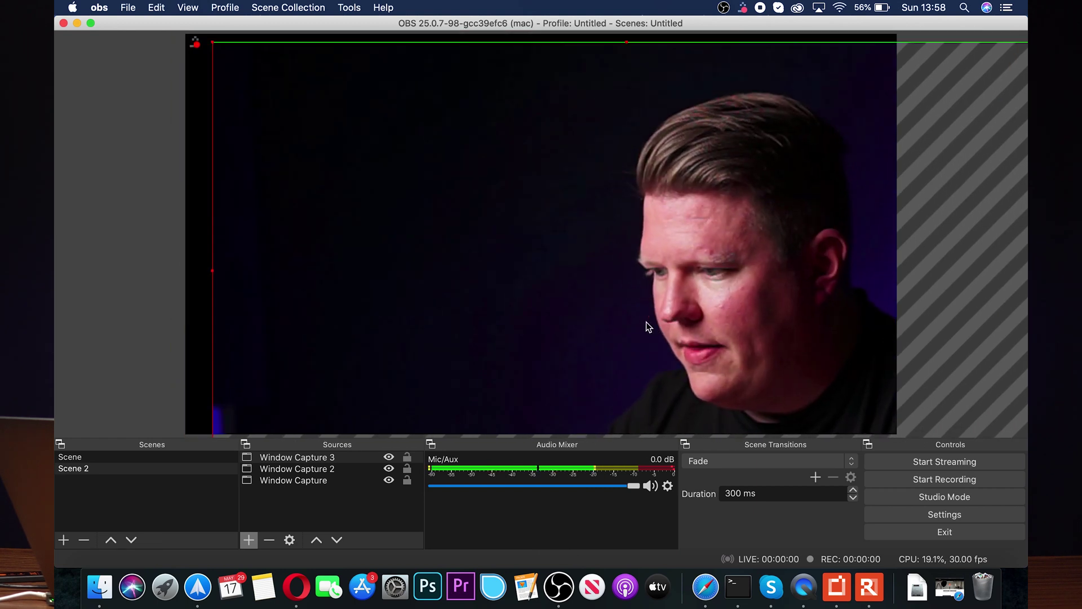
{"action": "left_click_drag", "start_coordinate": [213, 44], "coordinate": [459, 189]}
{"action": "left_click_drag", "start_coordinate": [551, 255], "coordinate": [258, 99]}
{"action": "left_click_drag", "start_coordinate": [766, 358], "coordinate": [909, 431]}
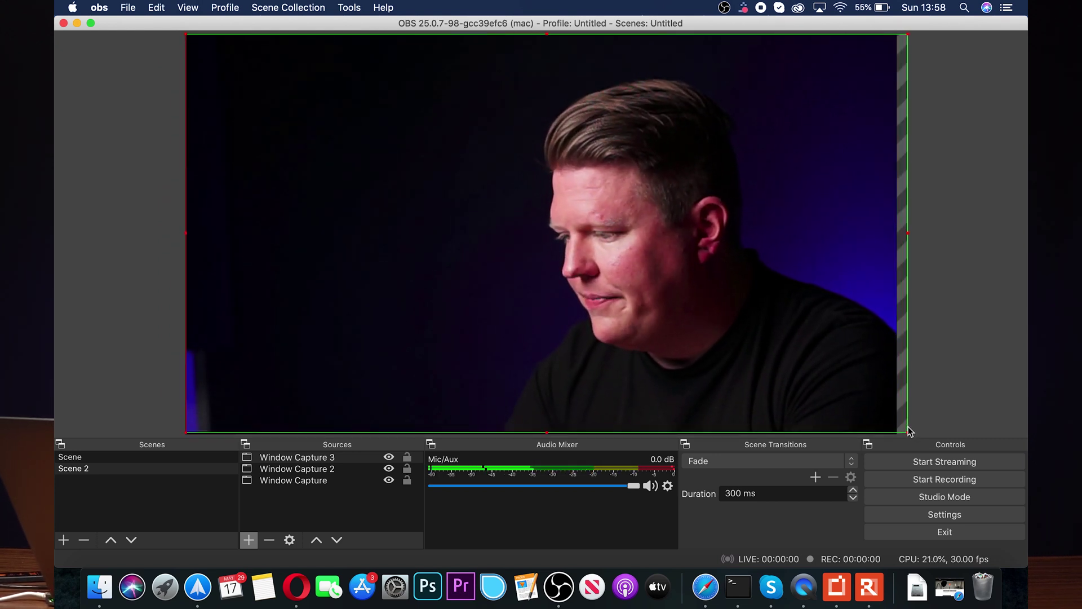